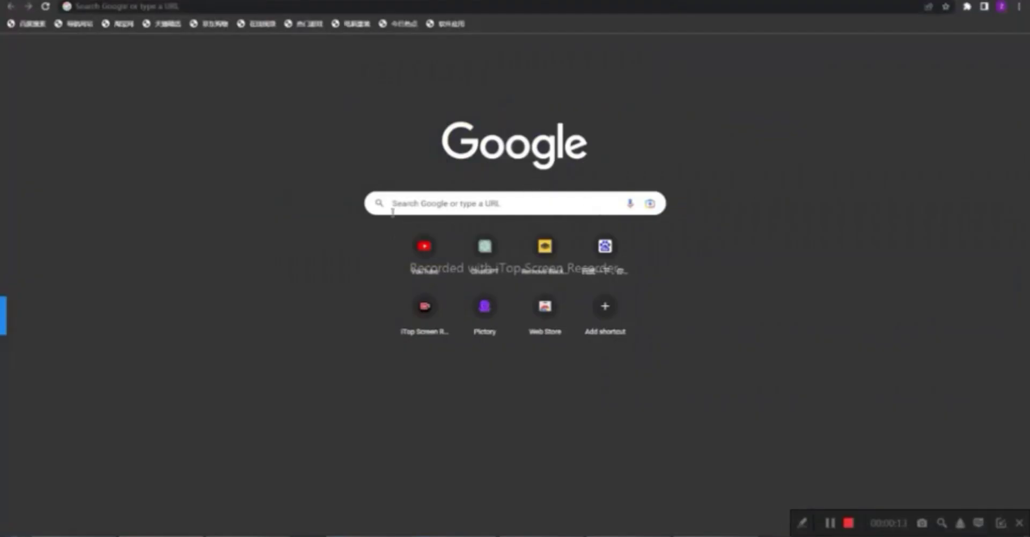
{"action": "left_click", "coordinate": [396, 204]}
{"action": "left_click", "coordinate": [370, 166]}
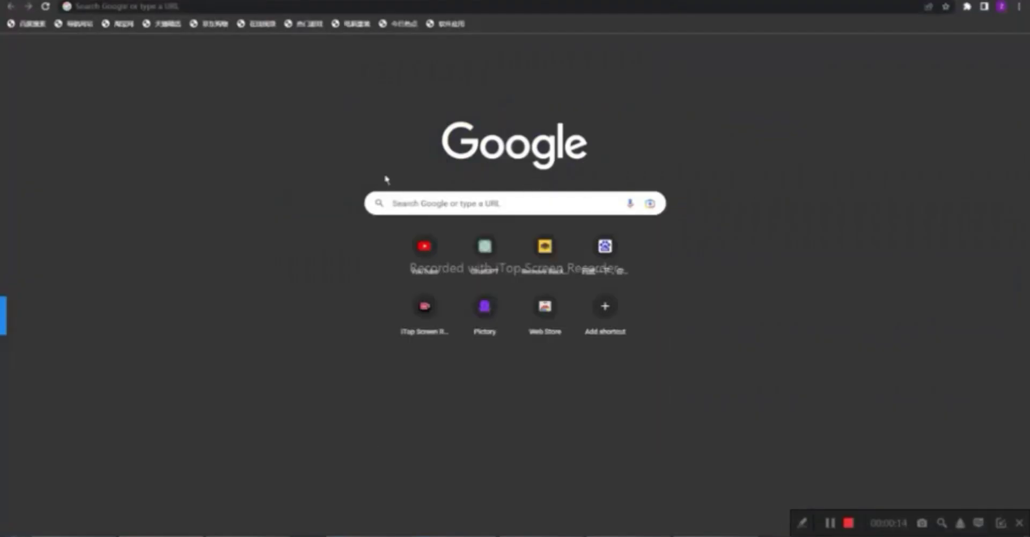
{"action": "left_click", "coordinate": [414, 207]}
{"action": "type", "text": "www"}
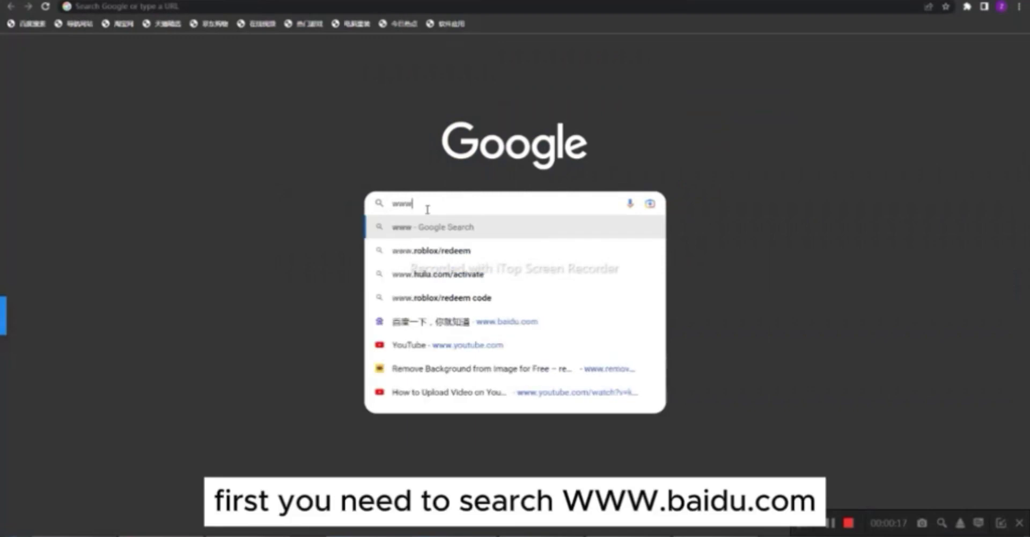
{"action": "type", "text": "."}
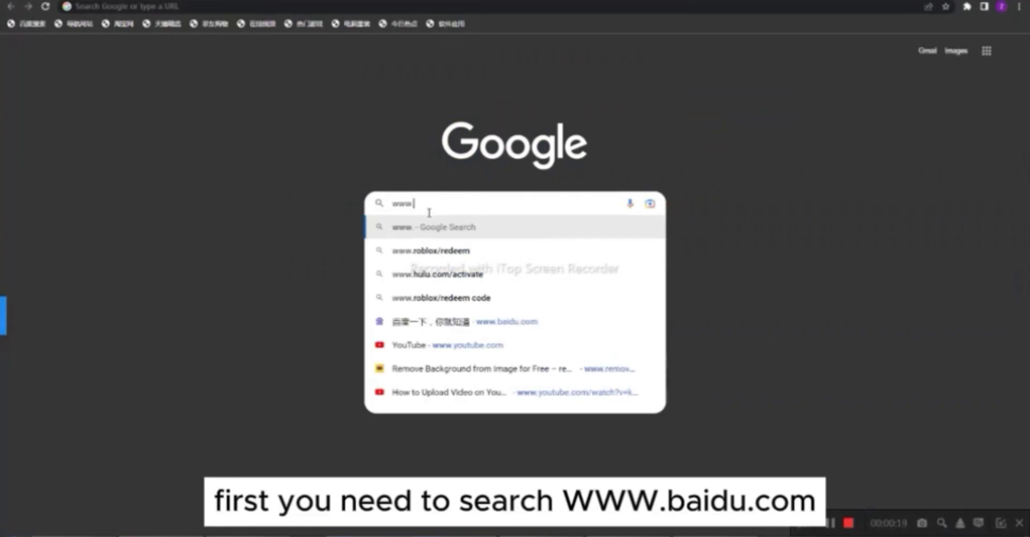
{"action": "type", "text": "b"}
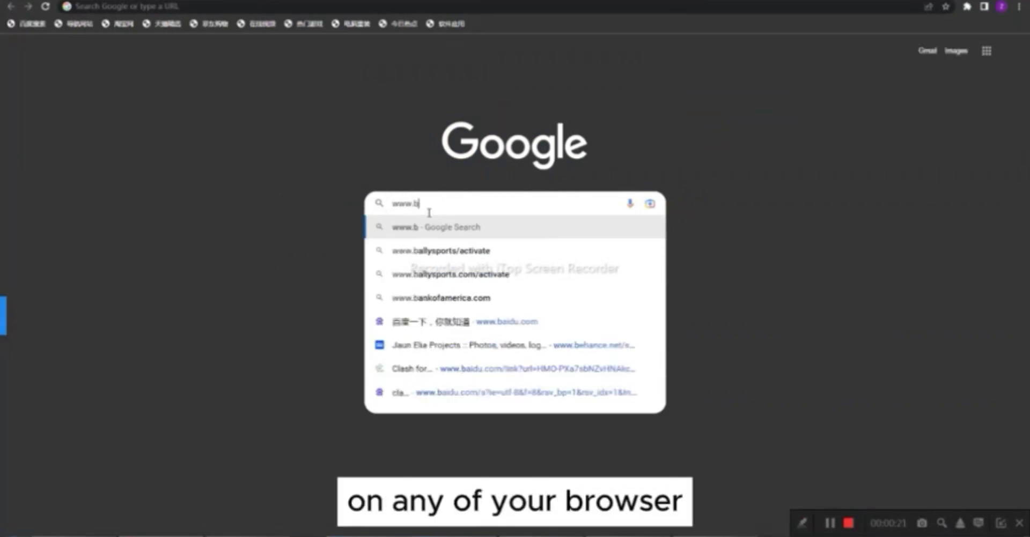
{"action": "type", "text": "aidu.com"}
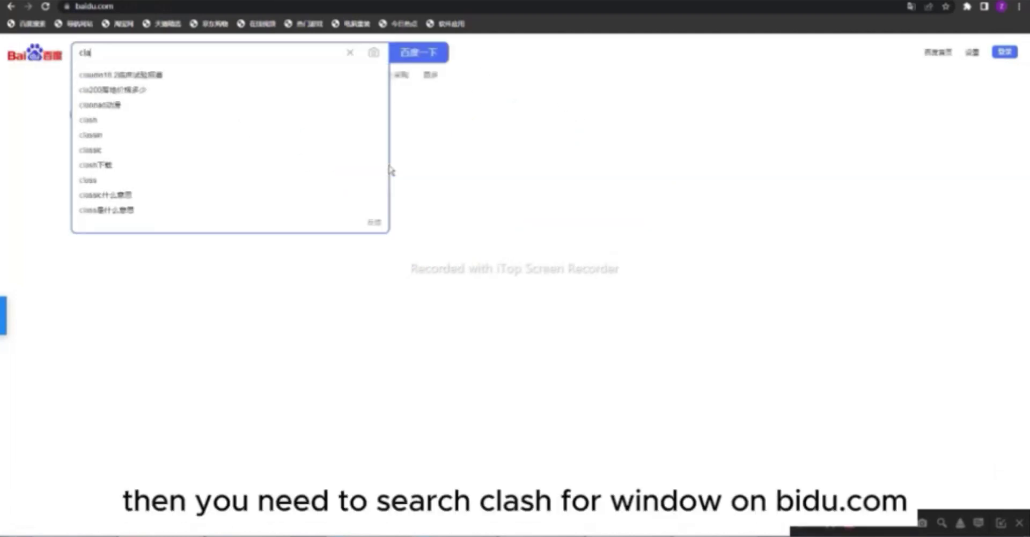
{"action": "type", "text": " for"}
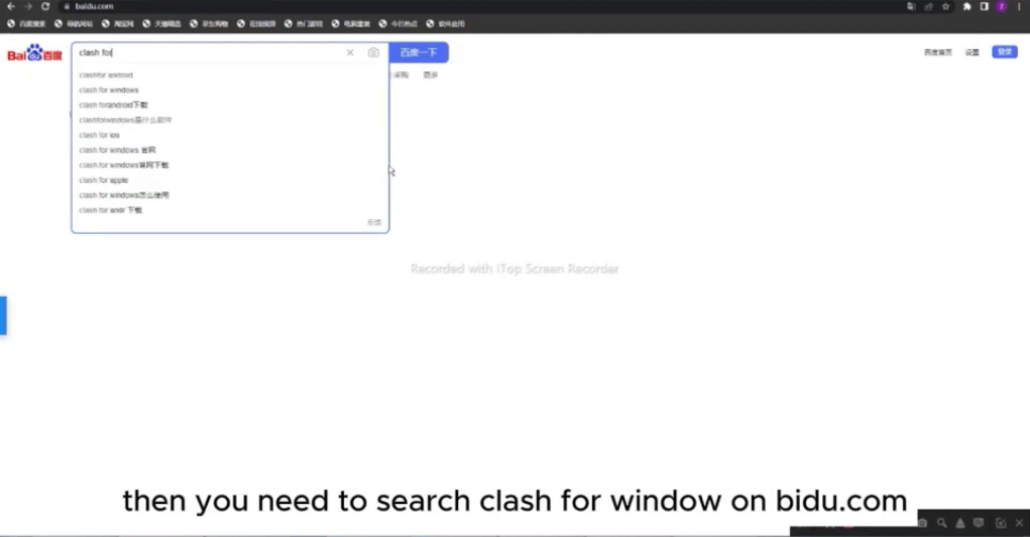
{"action": "type", "text": " window"}
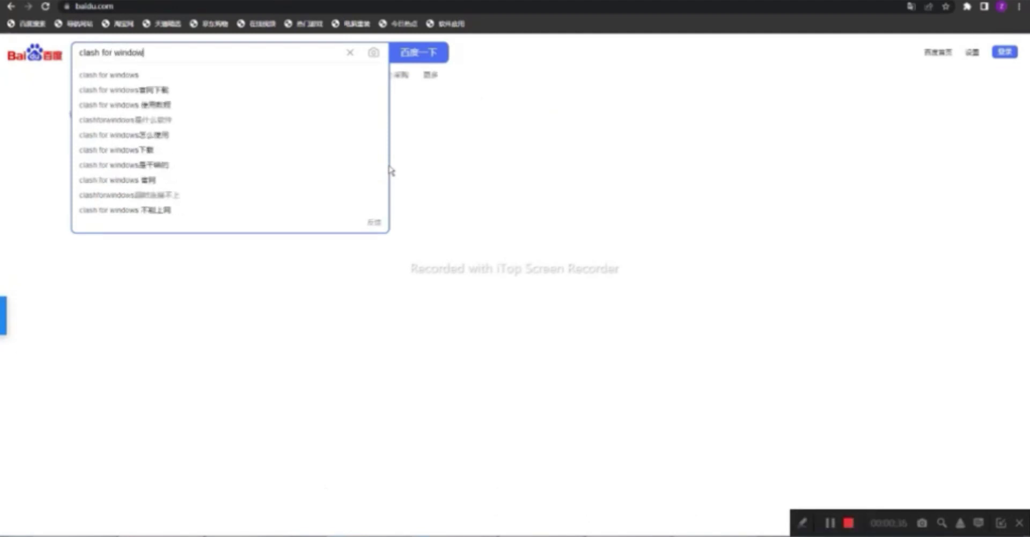
{"action": "key", "text": "Return"}
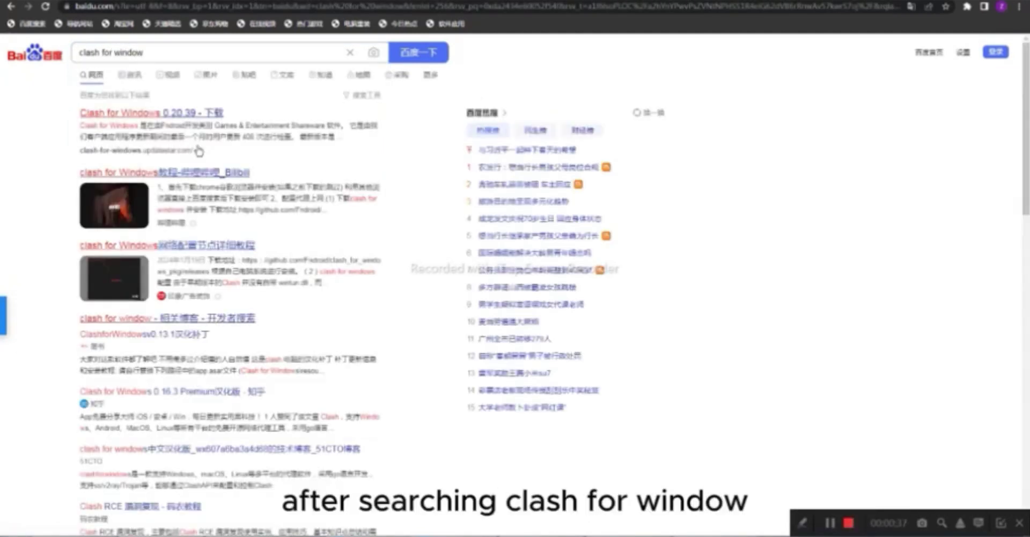
- Open the UpdateStar result for Clash for Windows 0.20.39 and its Latest Version page
{"action": "scroll", "coordinate": [177, 189], "scroll_direction": "down", "scroll_amount": 3}
{"action": "scroll", "coordinate": [276, 225], "scroll_direction": "up", "scroll_amount": 3}
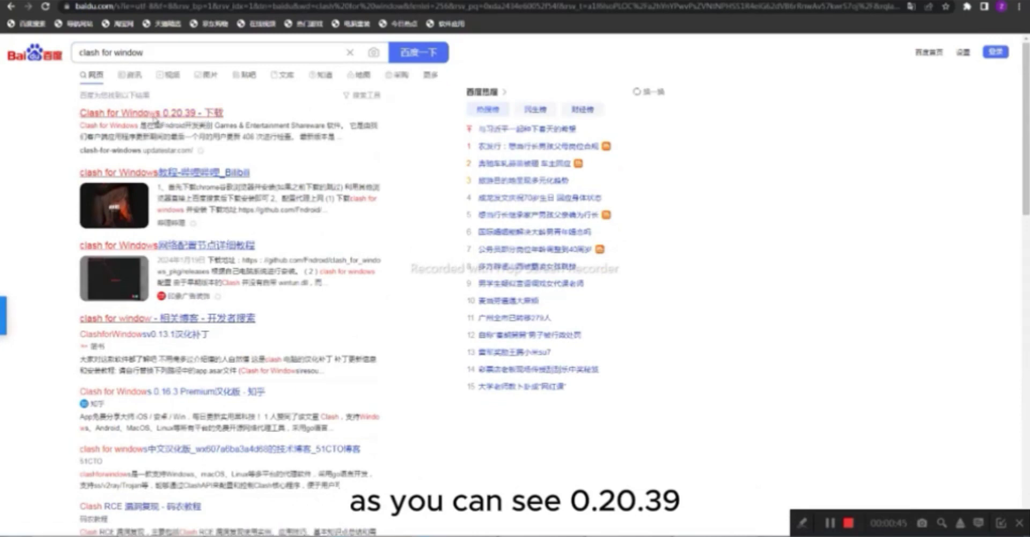
{"action": "left_click", "coordinate": [156, 114]}
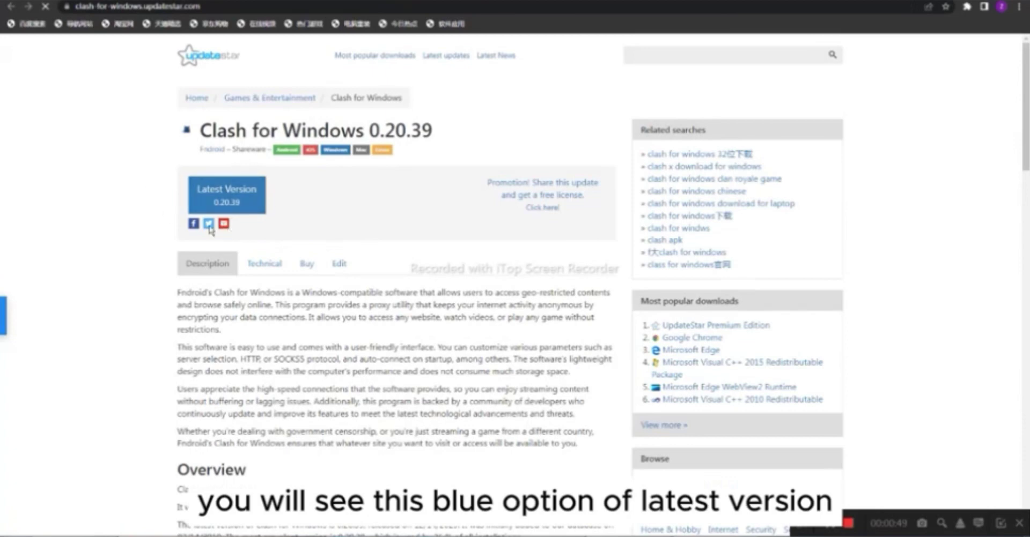
{"action": "left_click", "coordinate": [224, 204]}
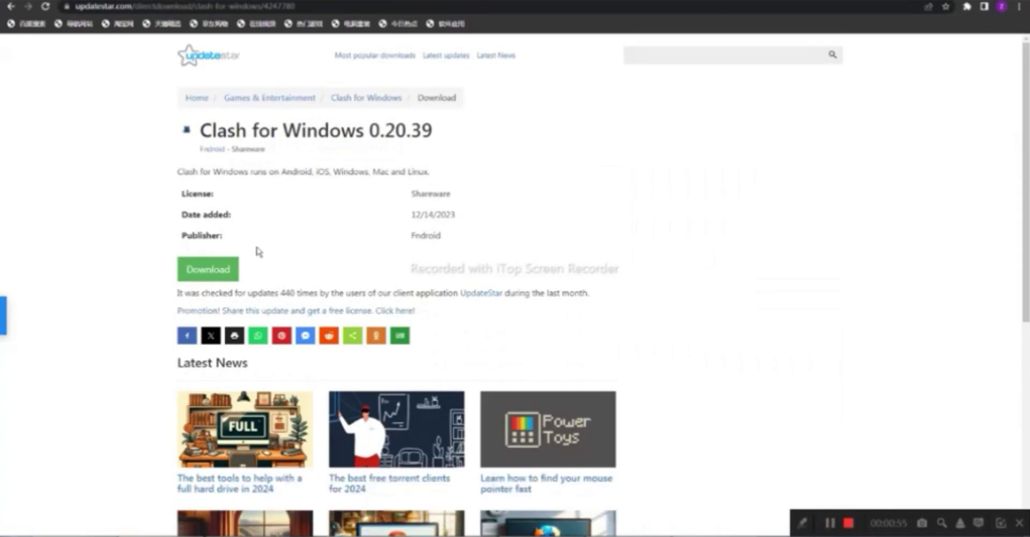
- Download the Windows installer from clashforwindows.net's Clash for Windows Download page
{"action": "left_click", "coordinate": [201, 275]}
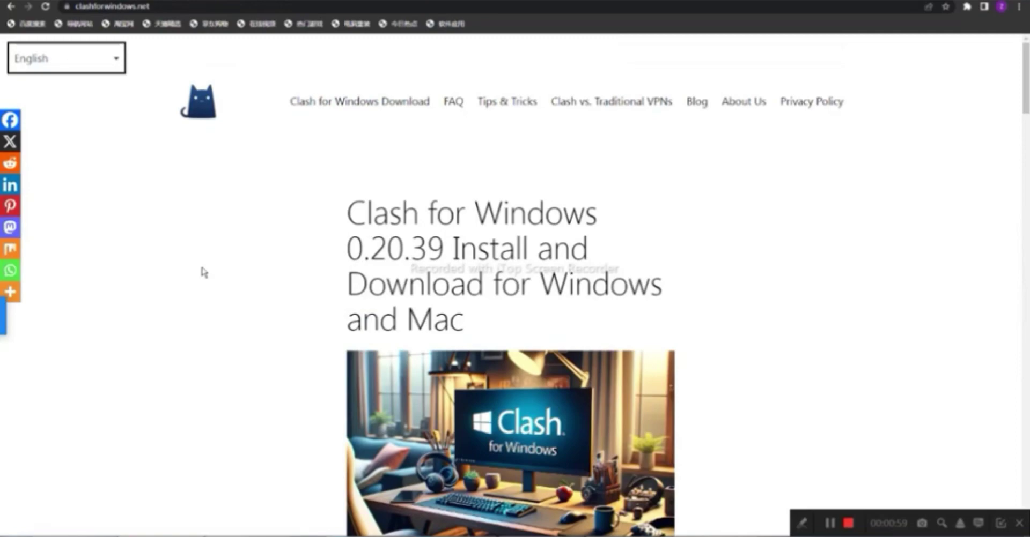
{"action": "scroll", "coordinate": [583, 171], "scroll_direction": "down", "scroll_amount": 5}
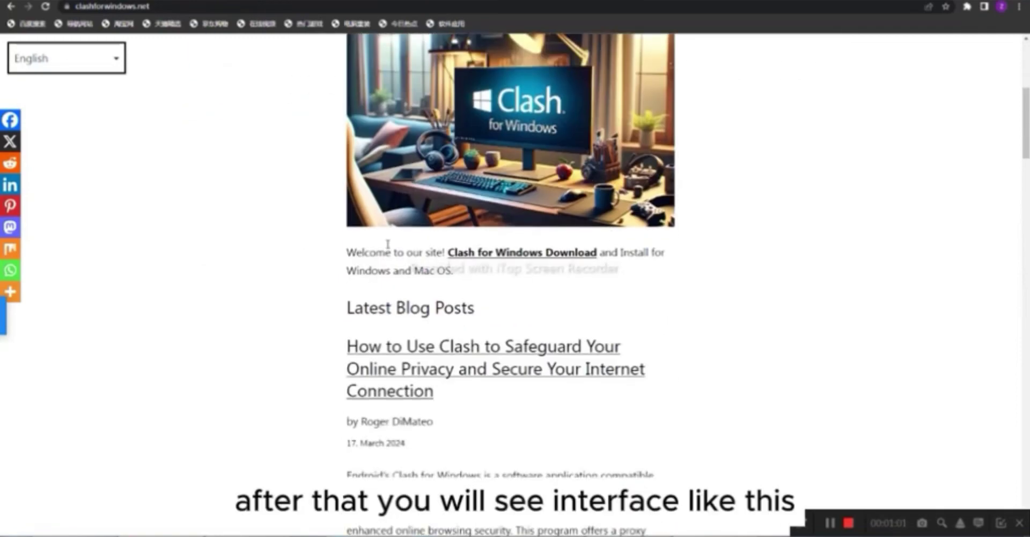
{"action": "scroll", "coordinate": [396, 335], "scroll_direction": "down", "scroll_amount": 10}
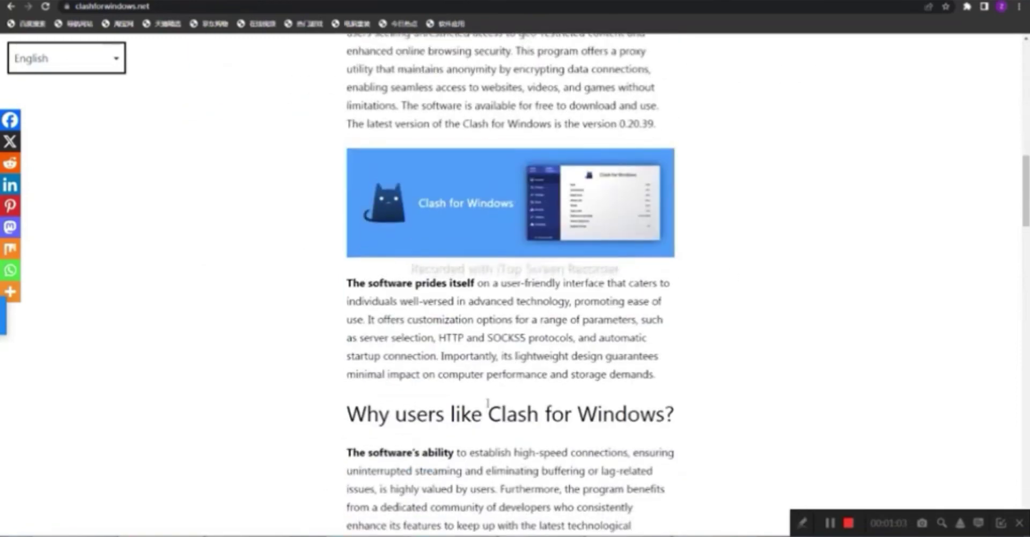
{"action": "scroll", "coordinate": [409, 355], "scroll_direction": "up", "scroll_amount": 11}
{"action": "scroll", "coordinate": [409, 355], "scroll_direction": "up", "scroll_amount": 5}
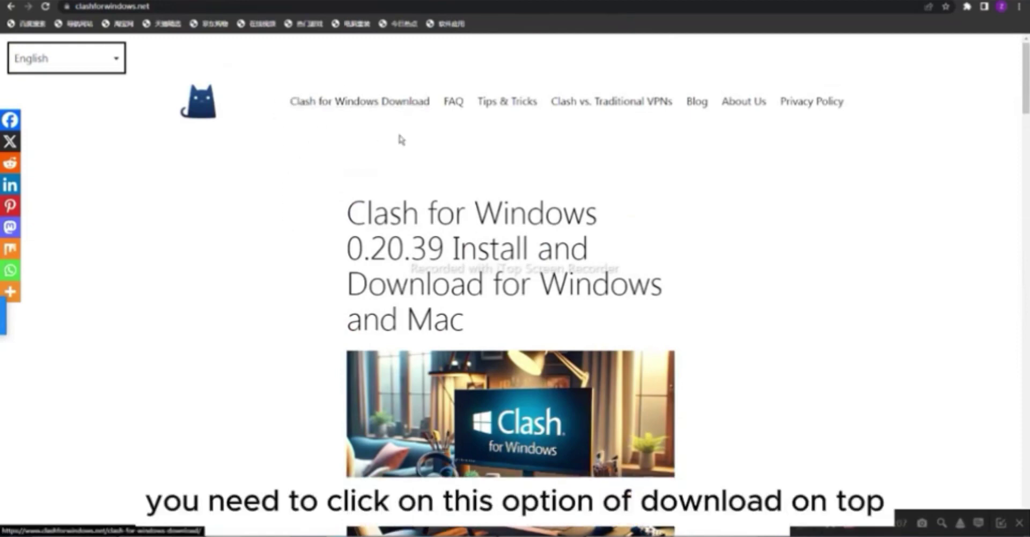
{"action": "left_click", "coordinate": [340, 111]}
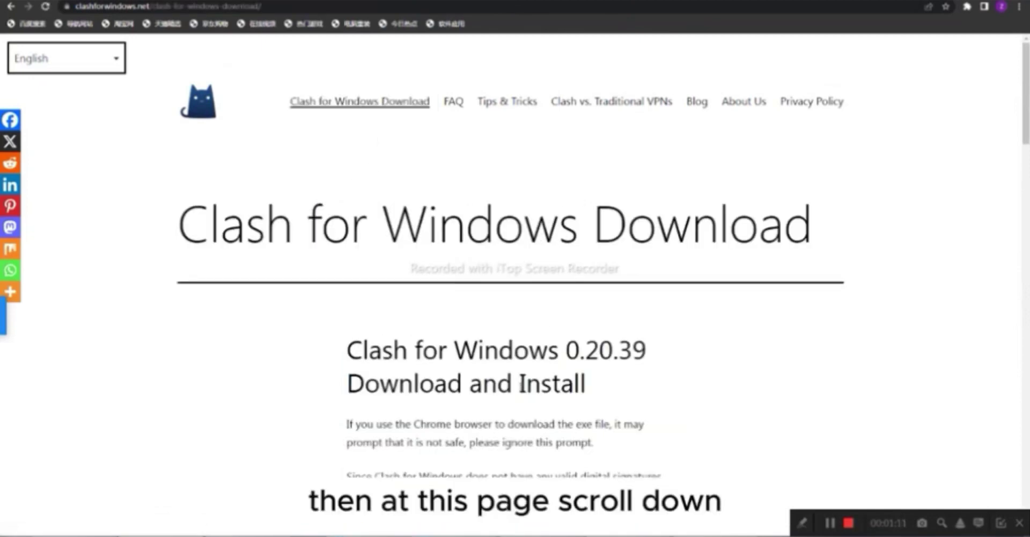
{"action": "scroll", "coordinate": [417, 336], "scroll_direction": "down", "scroll_amount": 4}
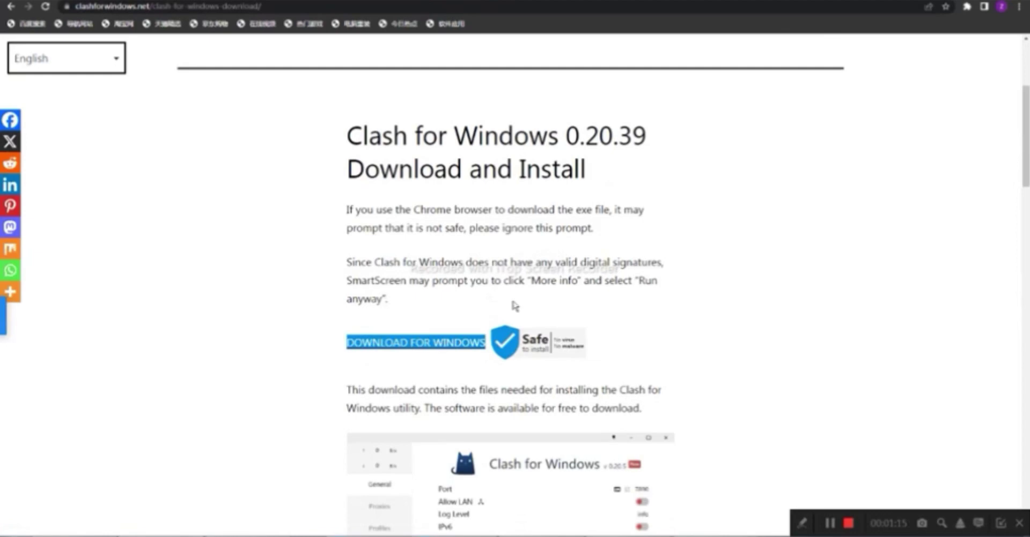
{"action": "left_click", "coordinate": [436, 346]}
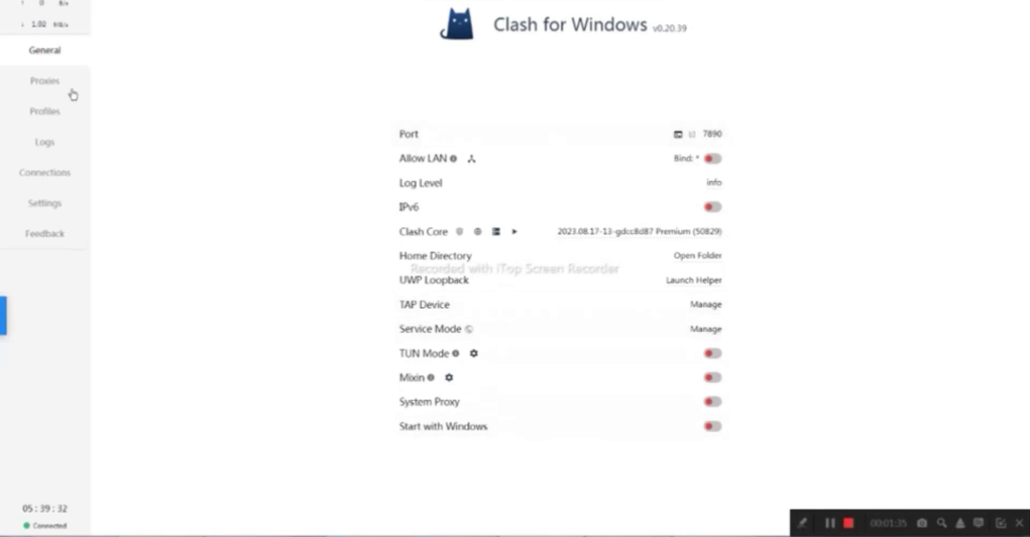
{"action": "left_click", "coordinate": [50, 114]}
{"action": "left_click", "coordinate": [44, 54]}
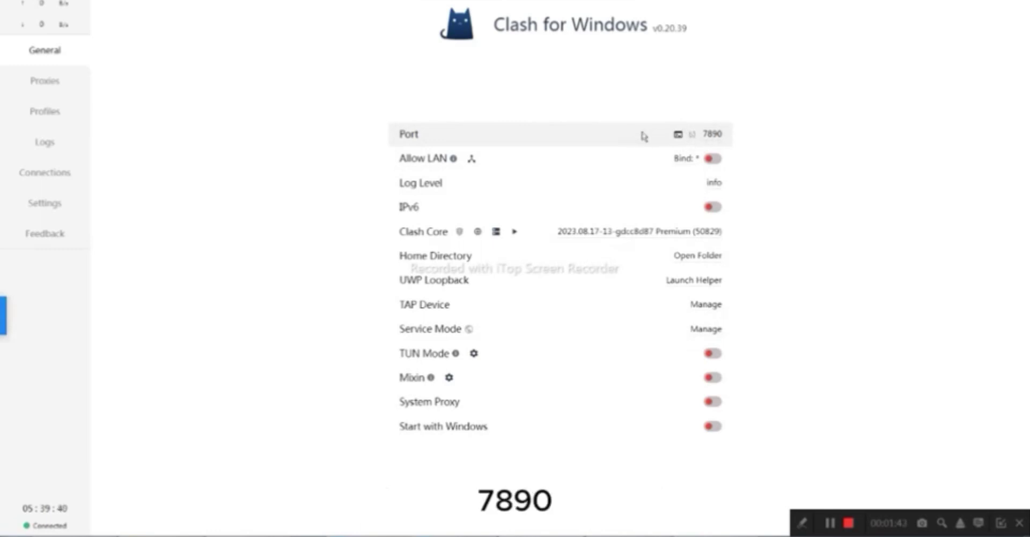
- Download a subscription profile from its pasted URL on the Profiles page
{"action": "left_click", "coordinate": [39, 110]}
{"action": "left_click", "coordinate": [410, 21]}
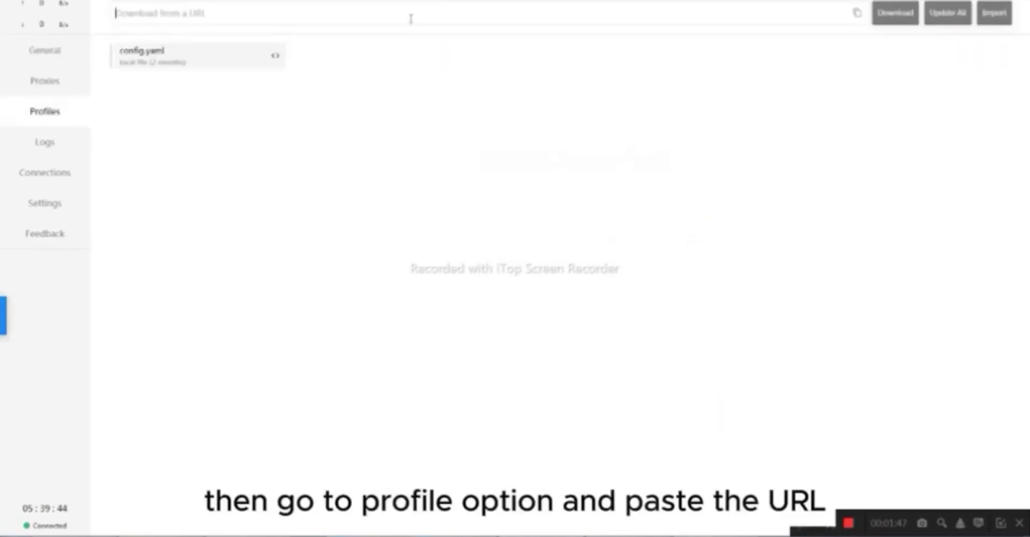
{"action": "left_click", "coordinate": [858, 14]}
{"action": "left_click", "coordinate": [891, 15]}
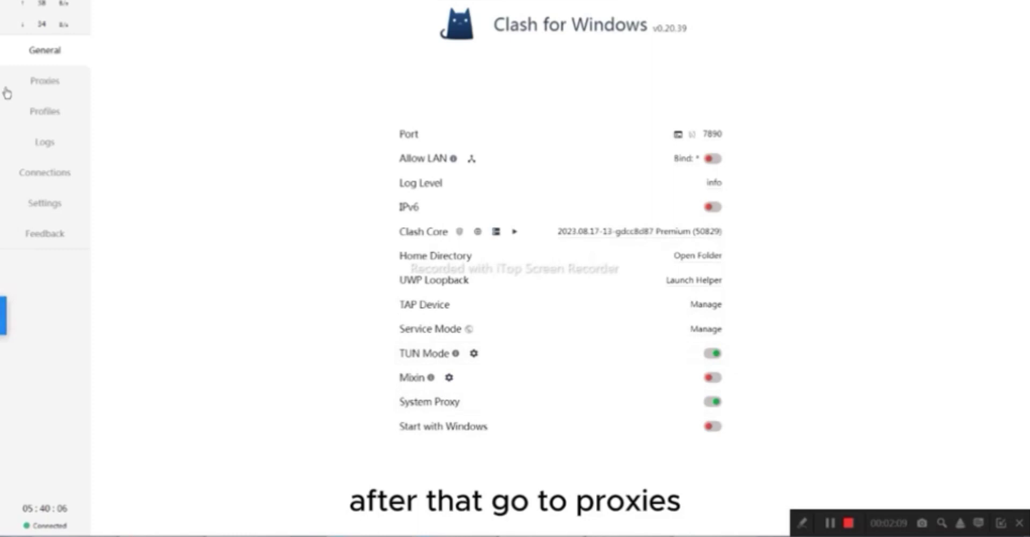
- Latency-test all servers in Global mode, then switch back to Rule and re-test
{"action": "left_click", "coordinate": [25, 84]}
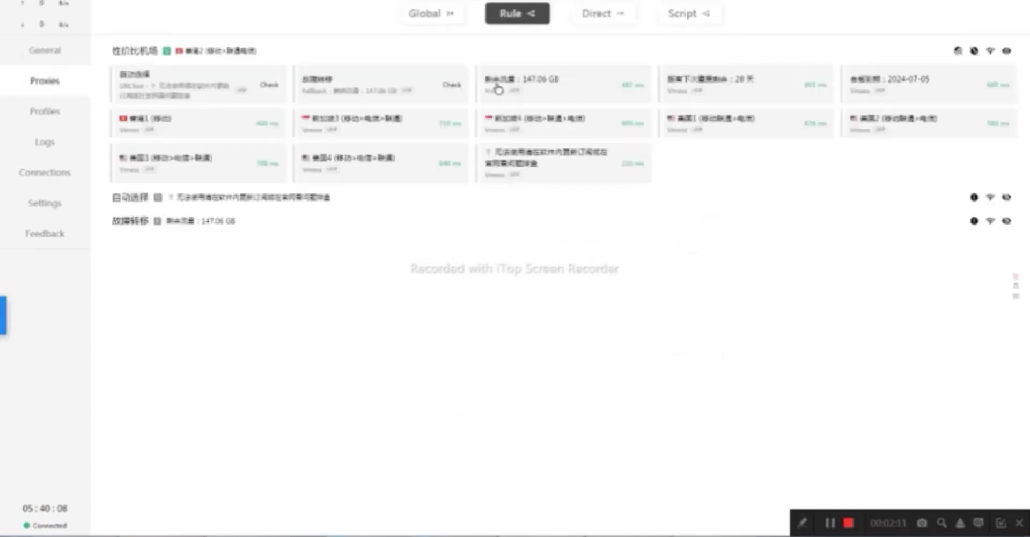
{"action": "left_click", "coordinate": [439, 15]}
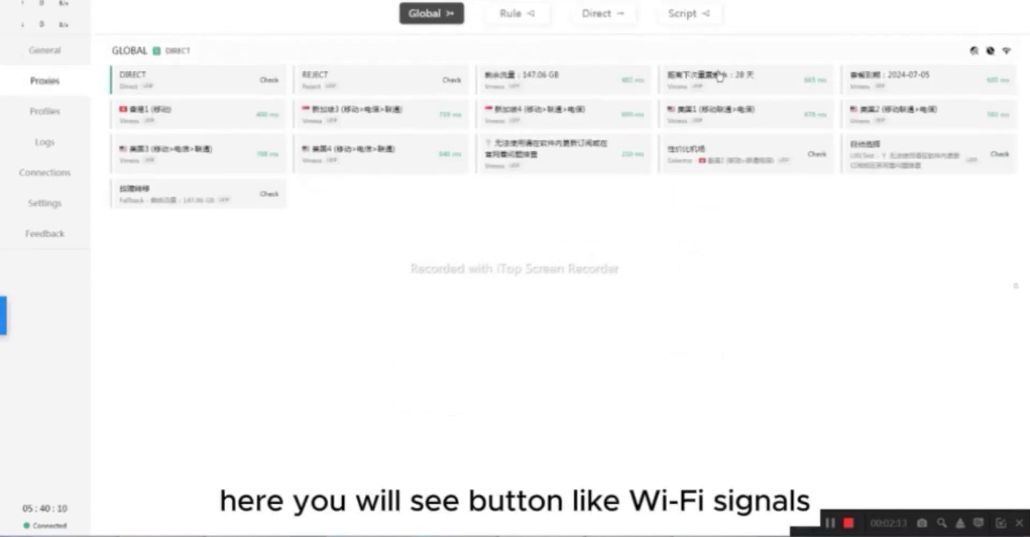
{"action": "left_click", "coordinate": [1007, 51]}
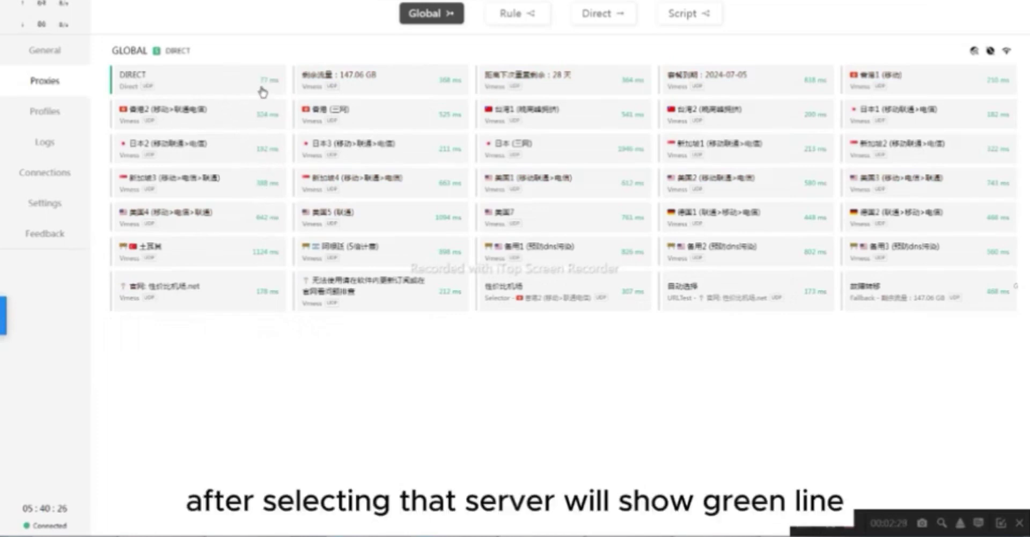
{"action": "left_click", "coordinate": [508, 16]}
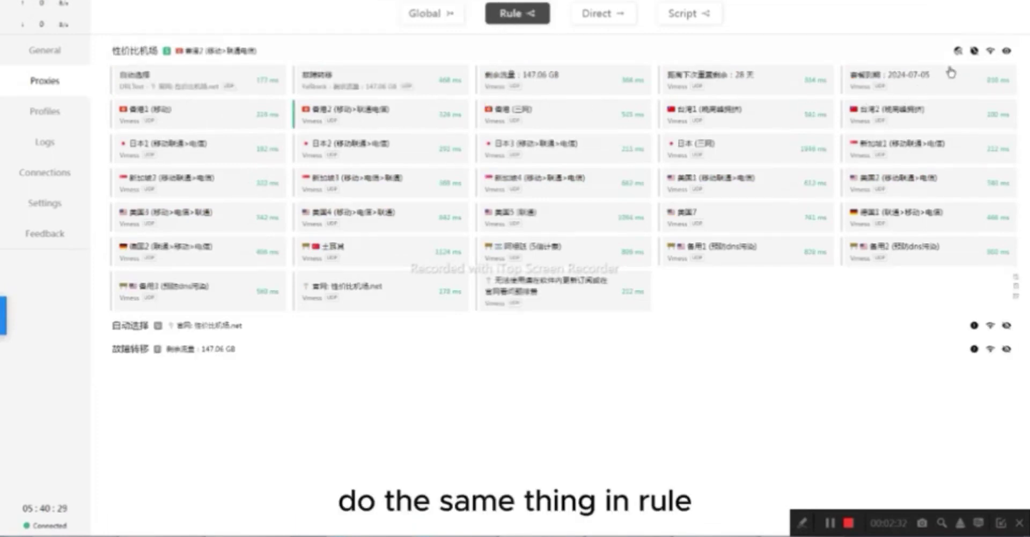
{"action": "left_click", "coordinate": [990, 50]}
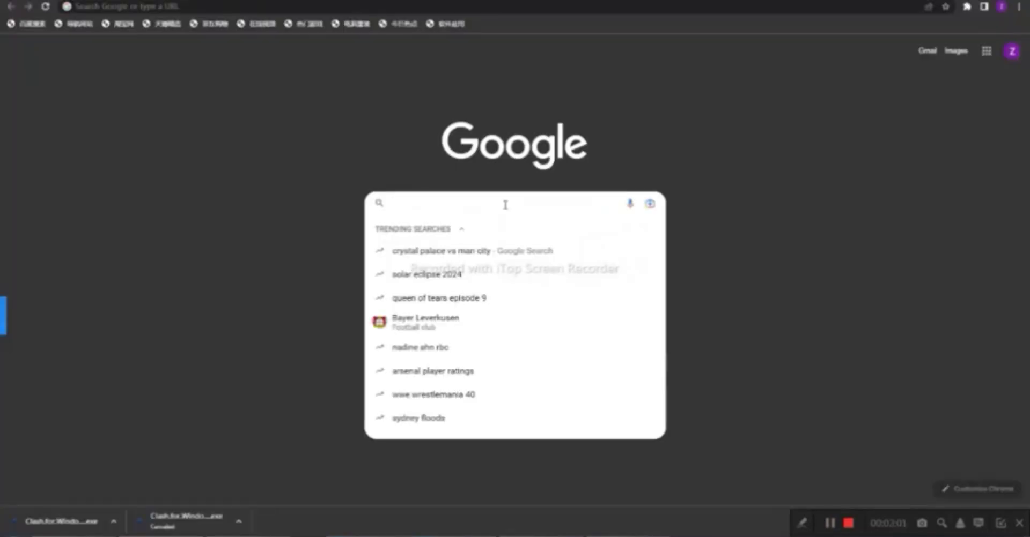
- Search Google for 'football' in Chrome and scroll through the results
{"action": "type", "text": "foio"}
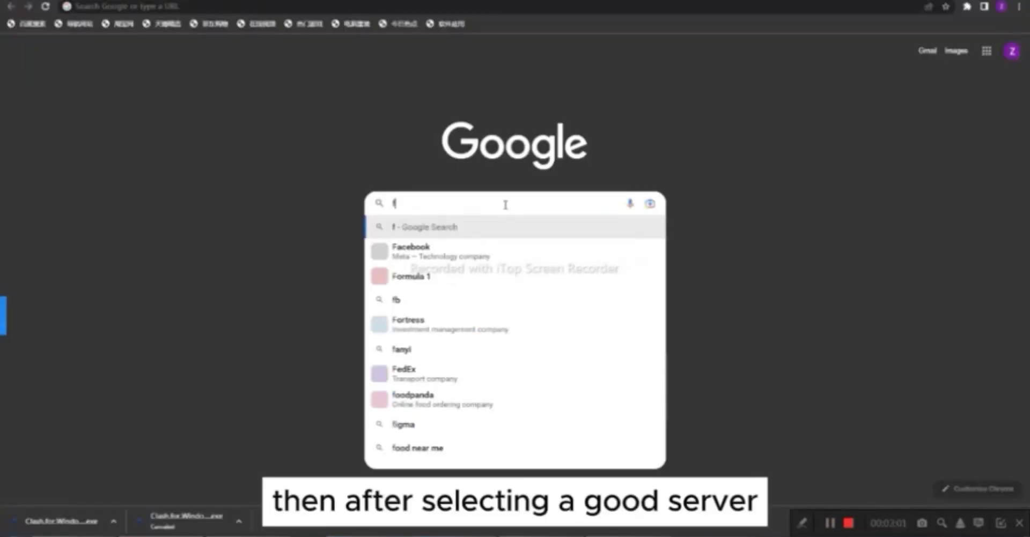
{"action": "key", "text": "BackSpace"}
{"action": "key", "text": "BackSpace"}
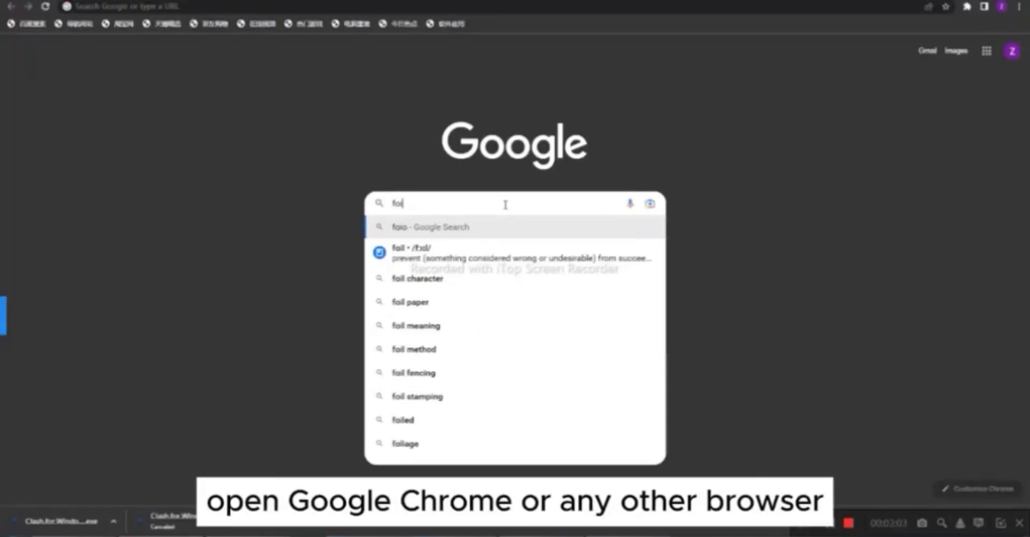
{"action": "type", "text": "oocball"}
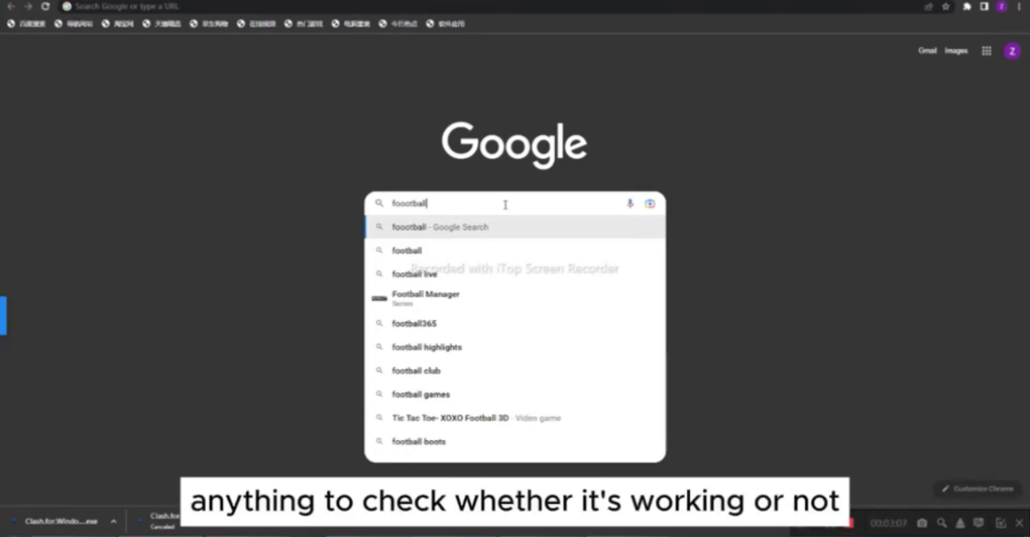
{"action": "key", "text": "Return"}
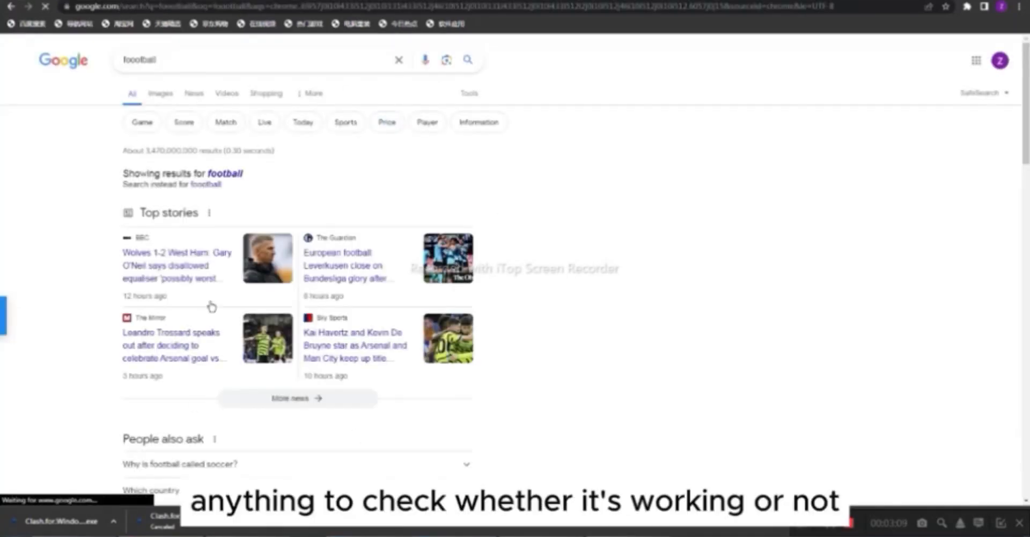
{"action": "scroll", "coordinate": [207, 306], "scroll_direction": "down", "scroll_amount": 5}
{"action": "scroll", "coordinate": [337, 253], "scroll_direction": "down", "scroll_amount": 9}
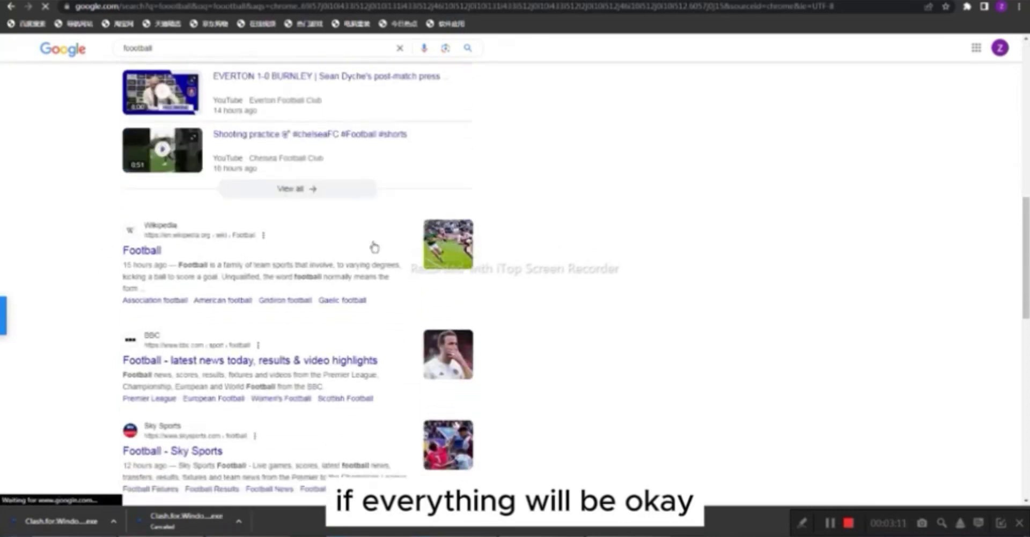
{"action": "scroll", "coordinate": [676, 322], "scroll_direction": "down", "scroll_amount": 6}
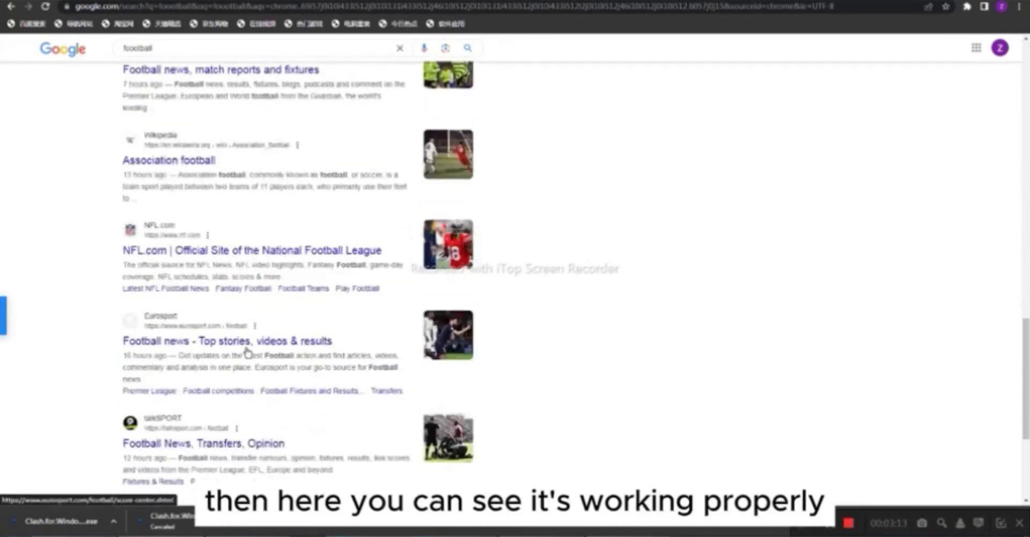
{"action": "scroll", "coordinate": [279, 327], "scroll_direction": "up", "scroll_amount": 7}
{"action": "scroll", "coordinate": [313, 299], "scroll_direction": "up", "scroll_amount": 13}
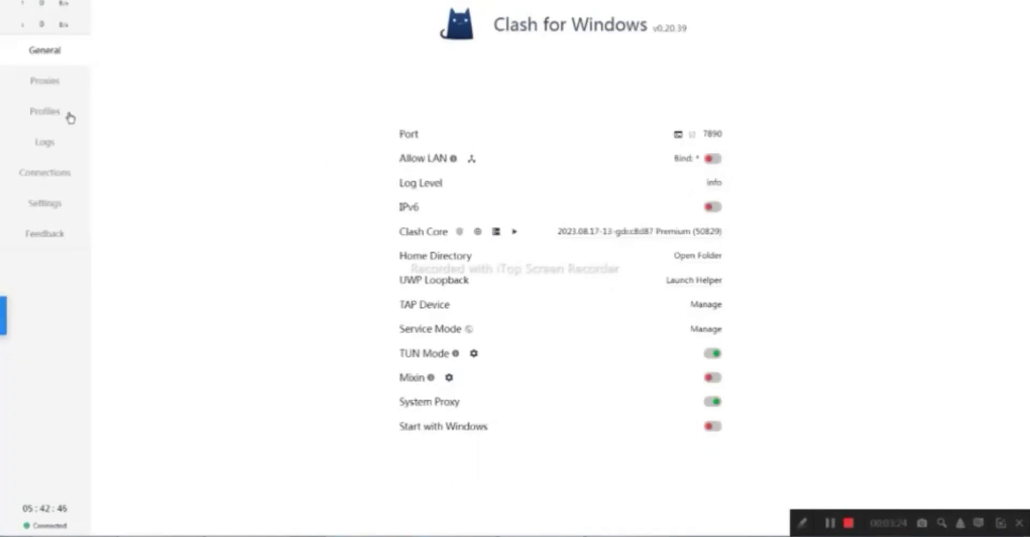
- Latency-test servers in Rule mode, switch to Global and re-test, then return to General
{"action": "left_click", "coordinate": [46, 86]}
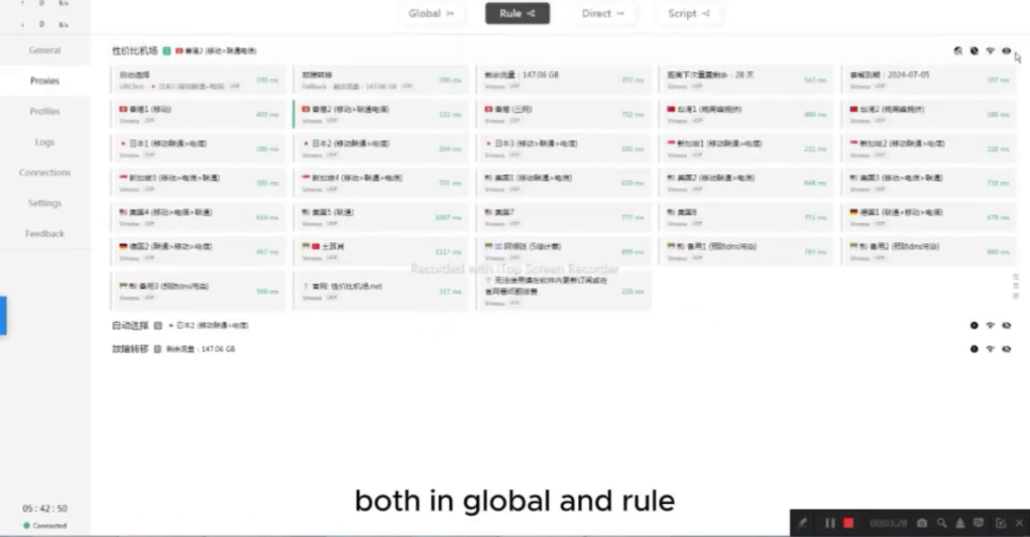
{"action": "left_click", "coordinate": [990, 50]}
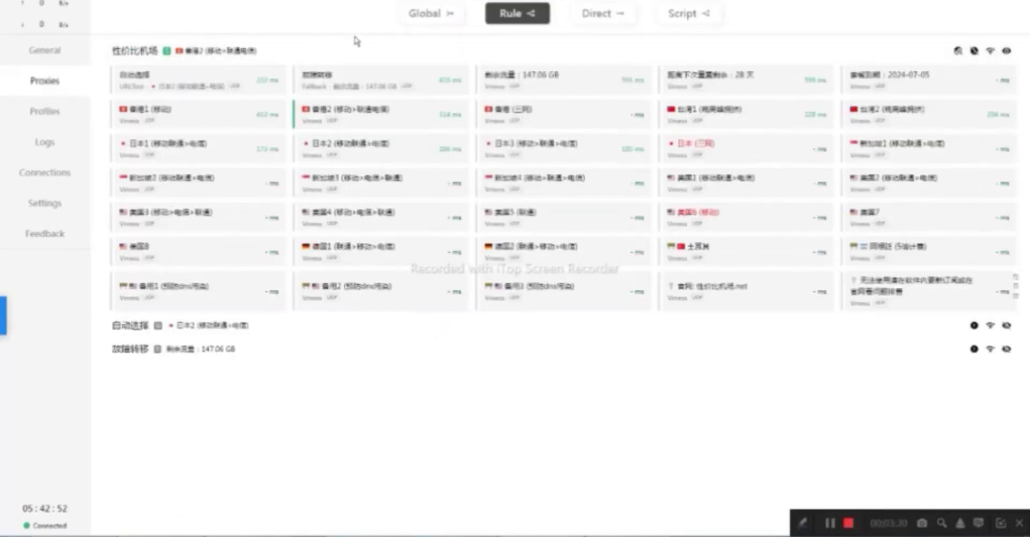
{"action": "left_click", "coordinate": [443, 14]}
{"action": "left_click", "coordinate": [1005, 52]}
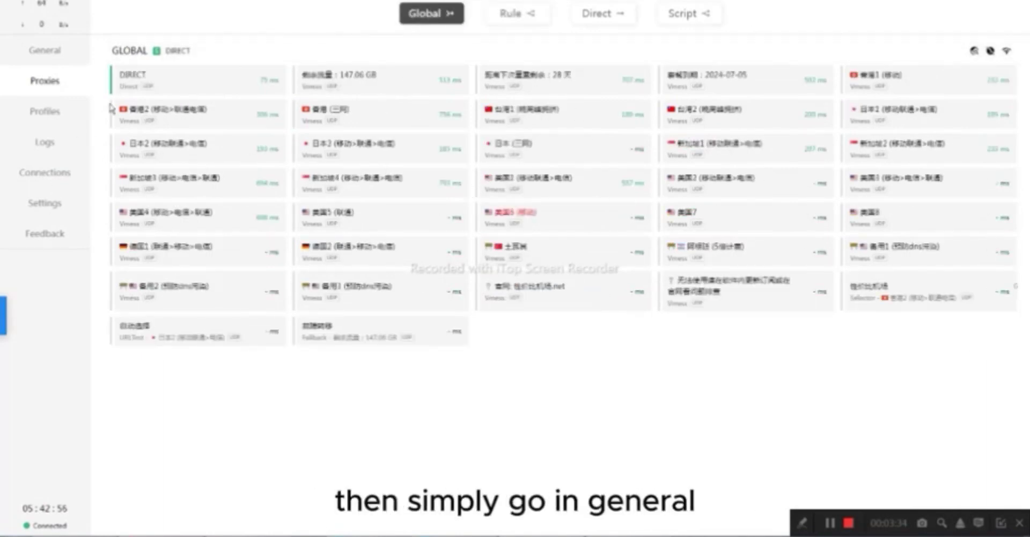
{"action": "left_click", "coordinate": [57, 54]}
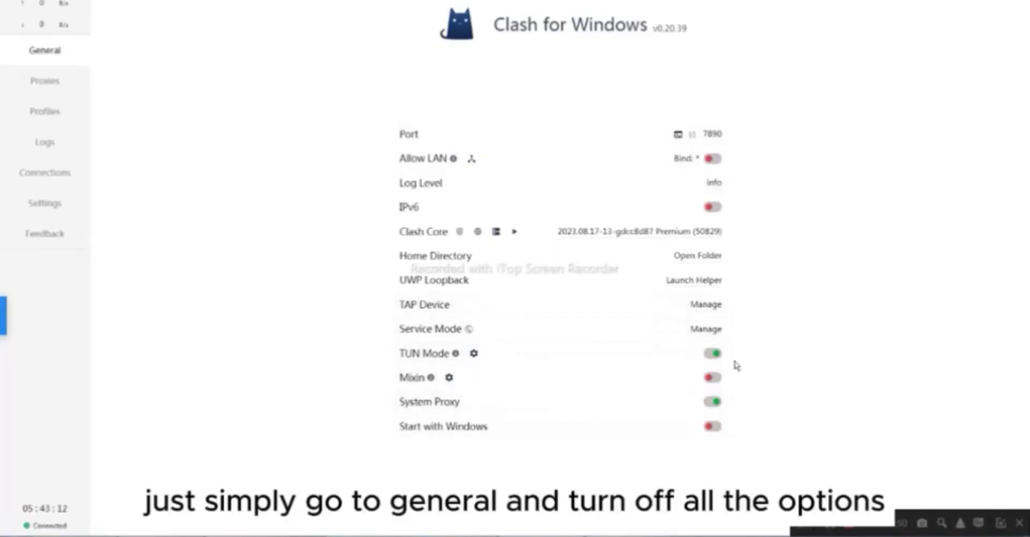
- Turn off TUN Mode and System Proxy, update the subscription profile, then re-enable TUN Mode
{"action": "left_click", "coordinate": [713, 353]}
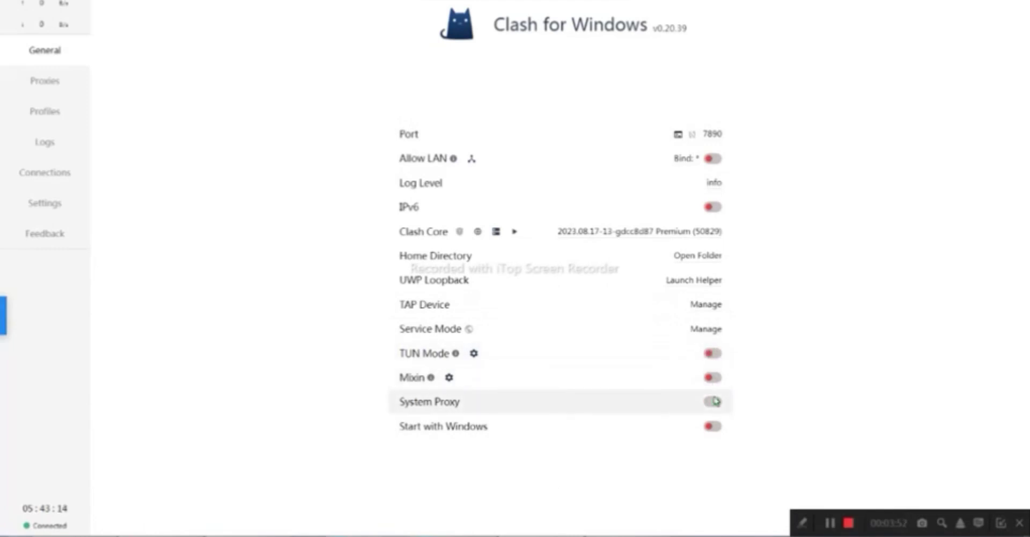
{"action": "left_click", "coordinate": [714, 402]}
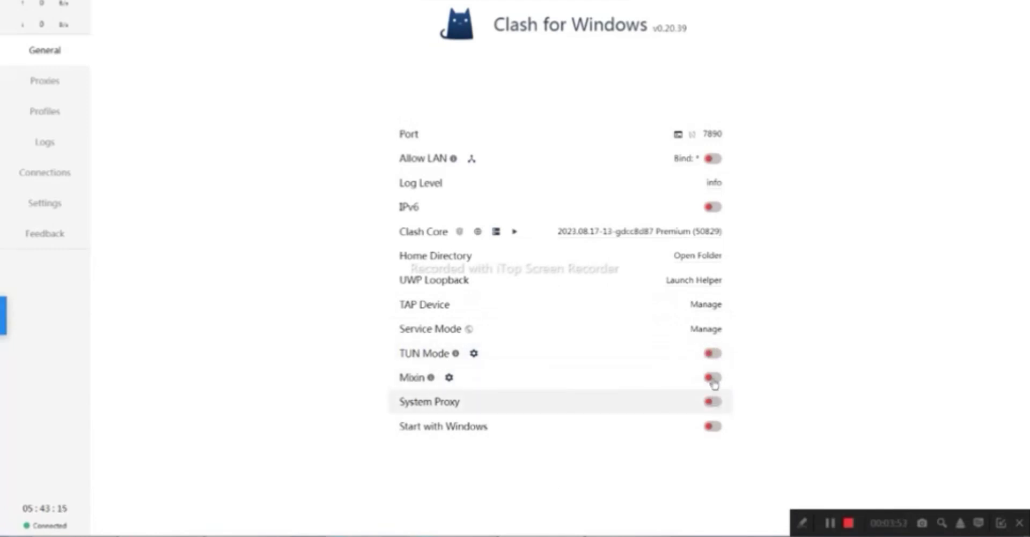
{"action": "left_click", "coordinate": [40, 114]}
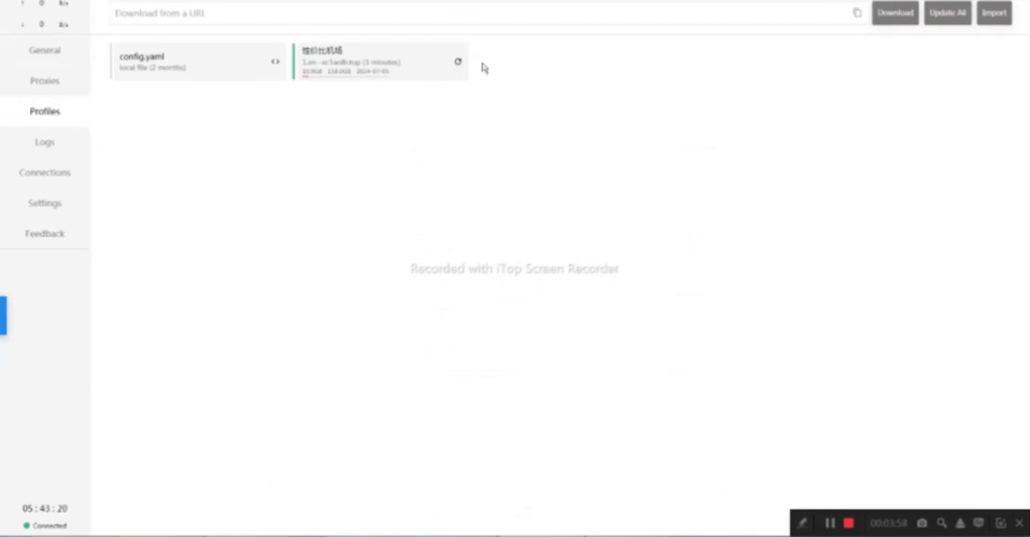
{"action": "left_click", "coordinate": [459, 62]}
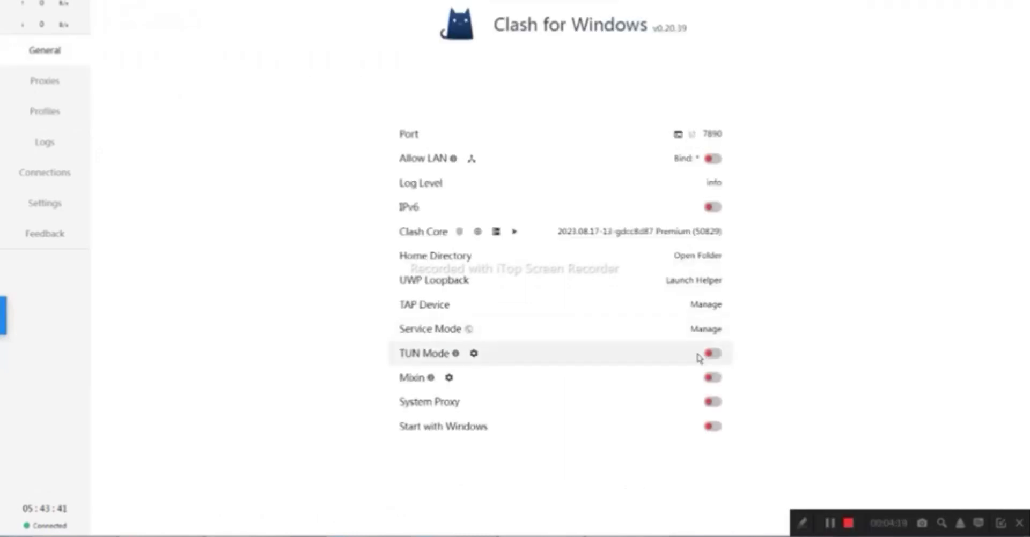
{"action": "left_click", "coordinate": [714, 354]}
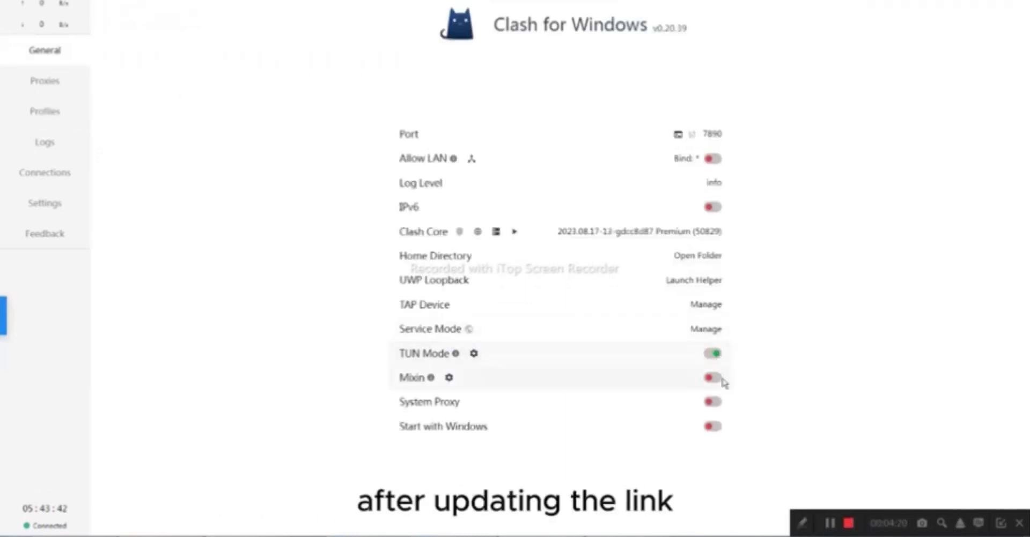
- Re-enable System Proxy, latency-test servers in Global, then switch to Rule and re-test
{"action": "left_click", "coordinate": [713, 403]}
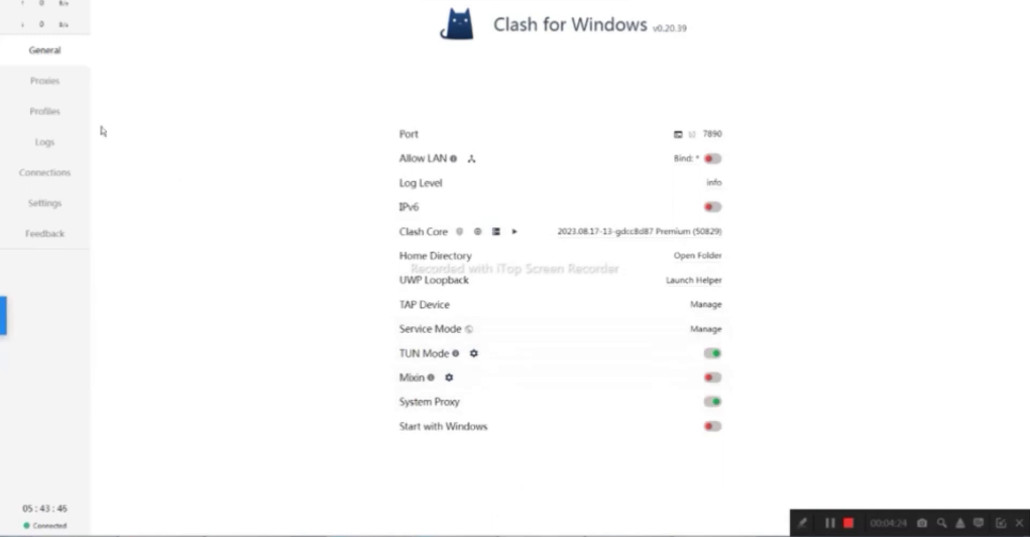
{"action": "left_click", "coordinate": [65, 86]}
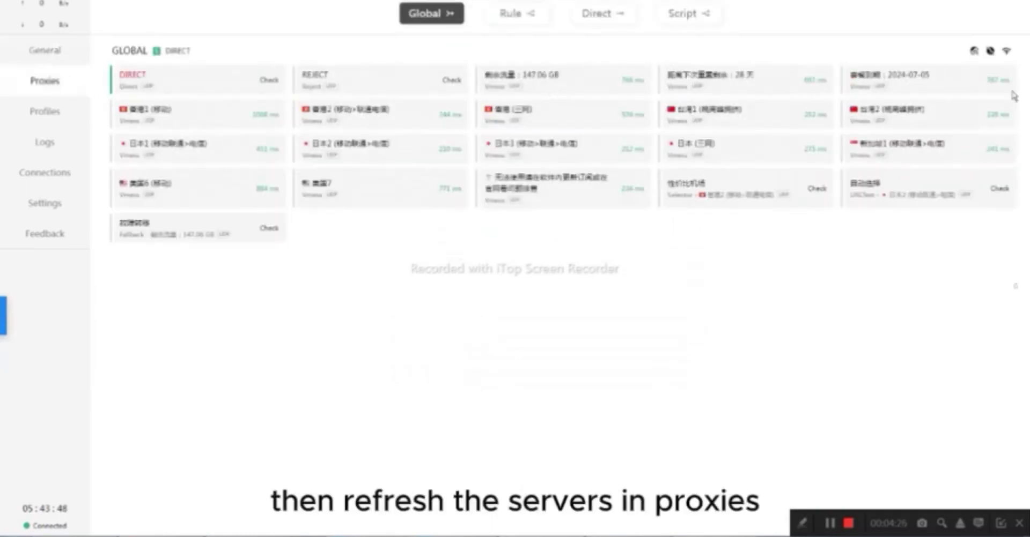
{"action": "left_click", "coordinate": [1006, 51]}
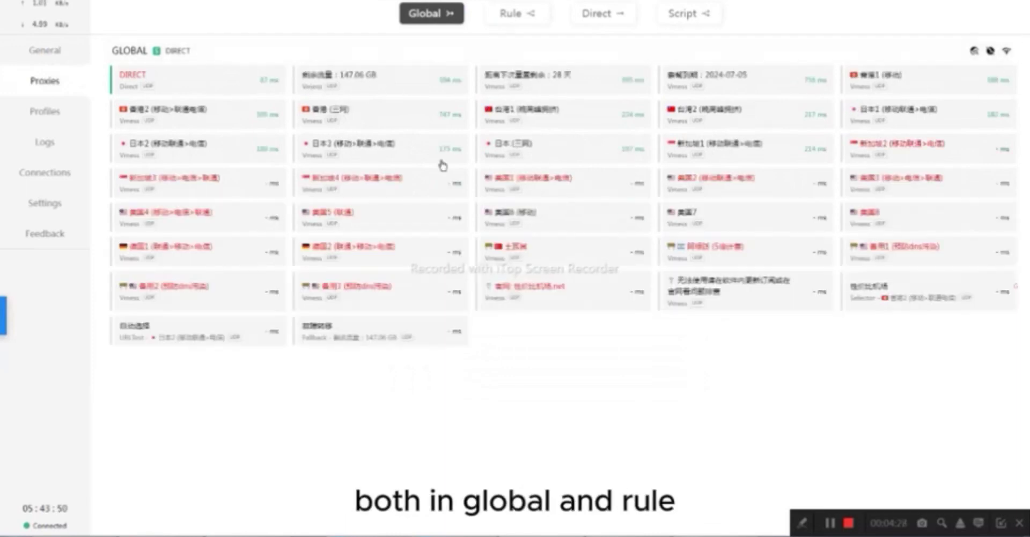
{"action": "left_click", "coordinate": [528, 13]}
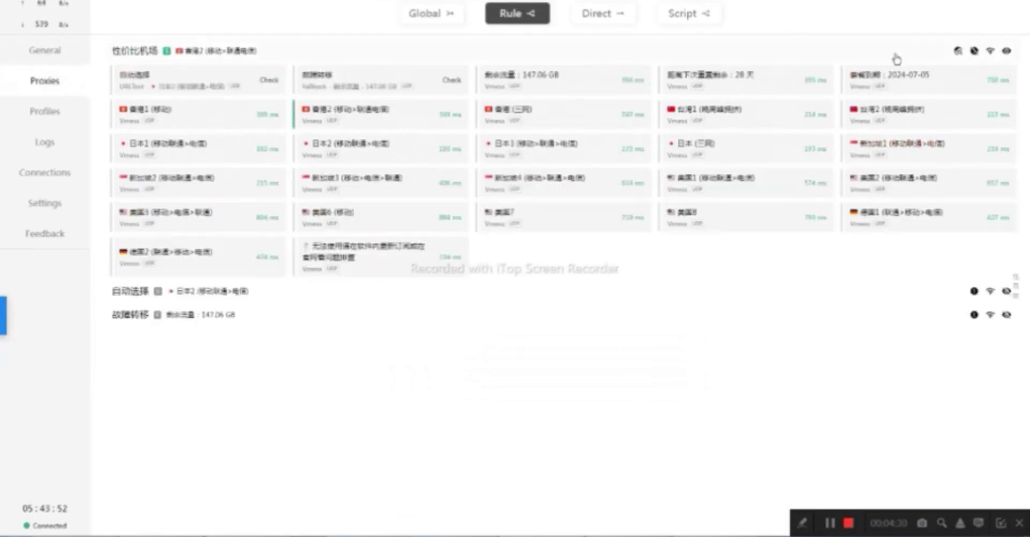
{"action": "left_click", "coordinate": [990, 51]}
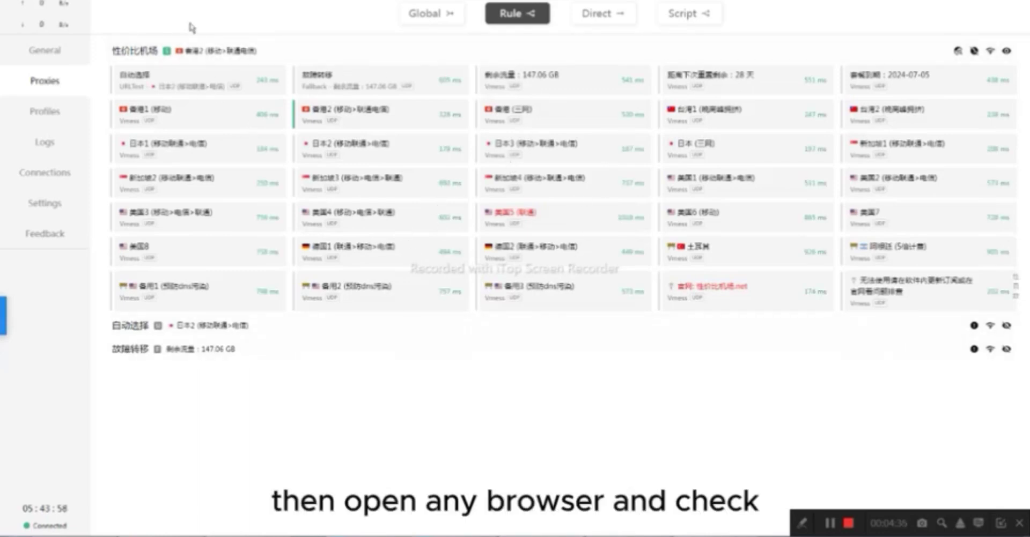
{"action": "left_click", "coordinate": [54, 58]}
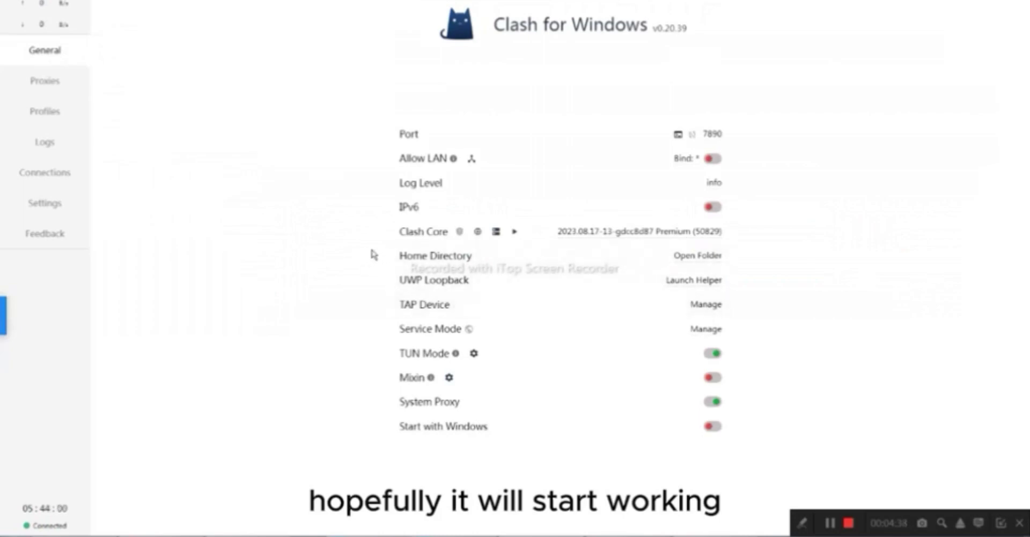